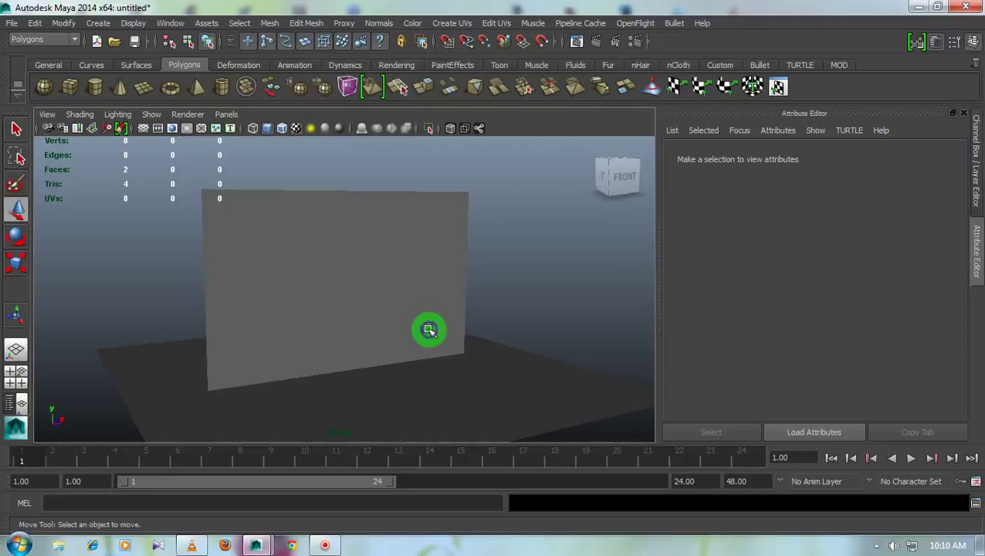
Assign a new Blinn material to the plane and rename it double_side_texture.
click(361, 225)
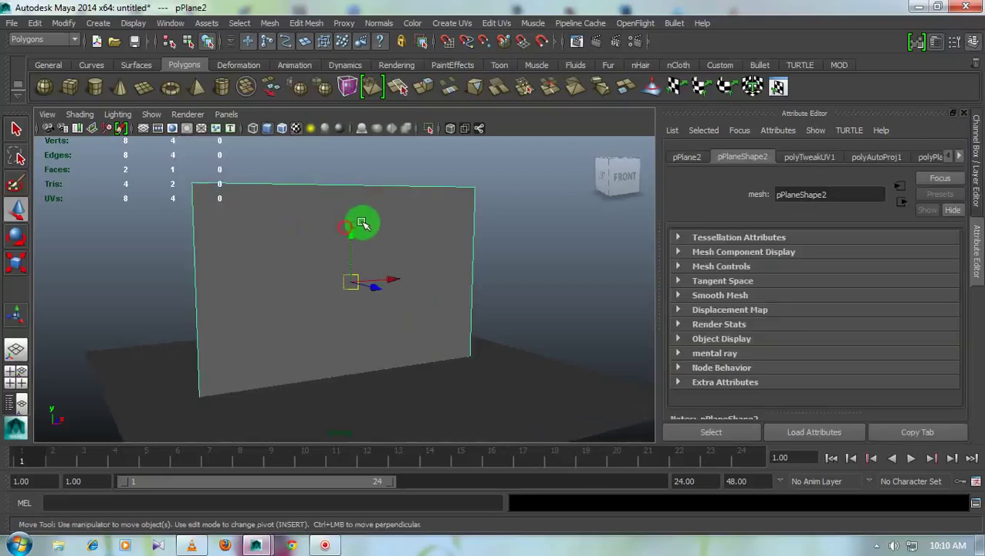
right_drag(381, 220, 431, 481)
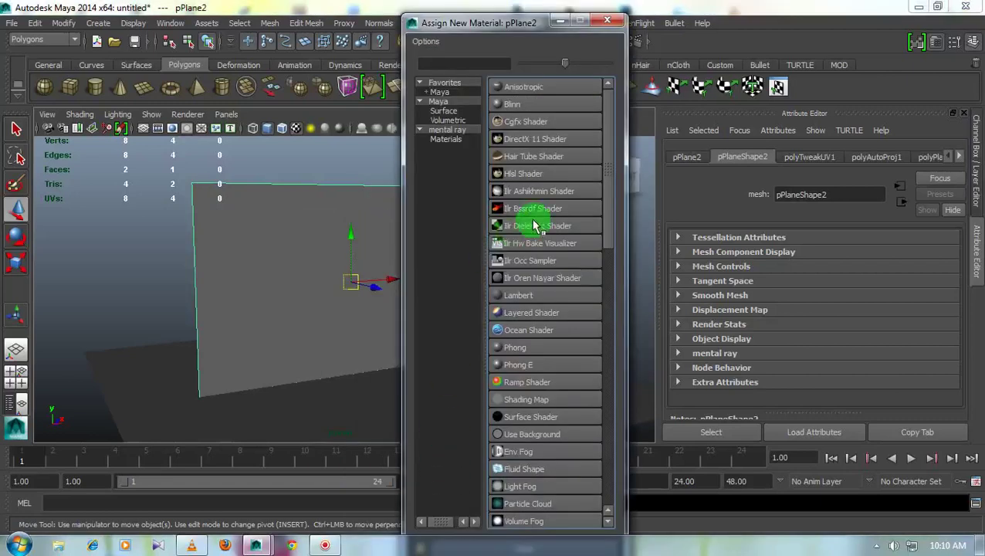
click(532, 100)
click(834, 197)
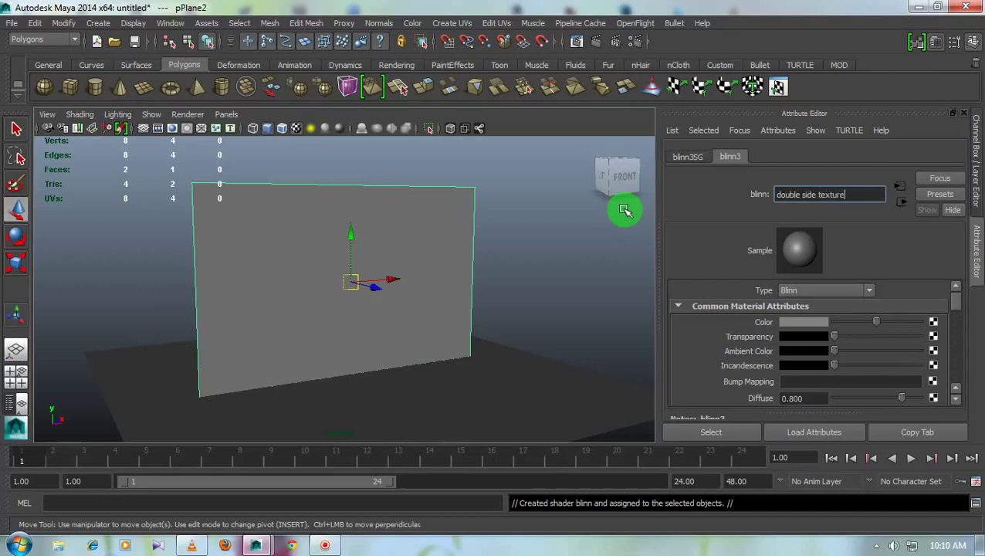
key(Return)
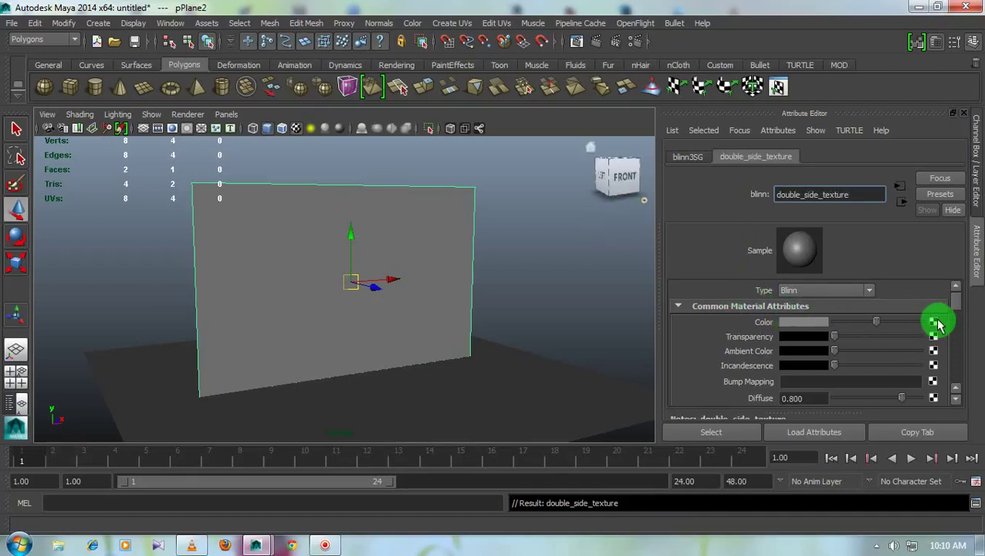
Open the Hypershade, place the double_side_texture material in the work area, and scroll the Create list down to File.
click(169, 25)
mouse_move(202, 58)
click(346, 94)
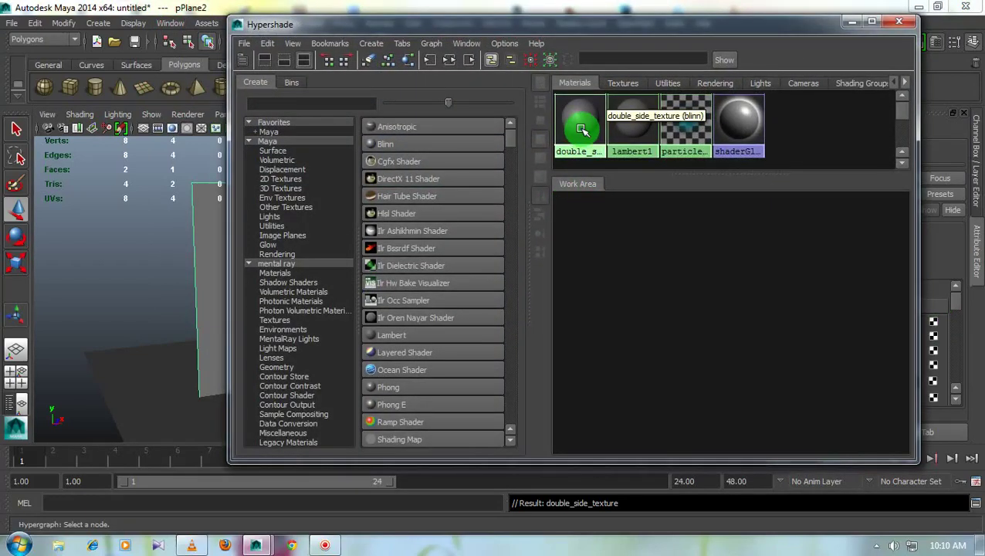
middle_drag(582, 130, 740, 318)
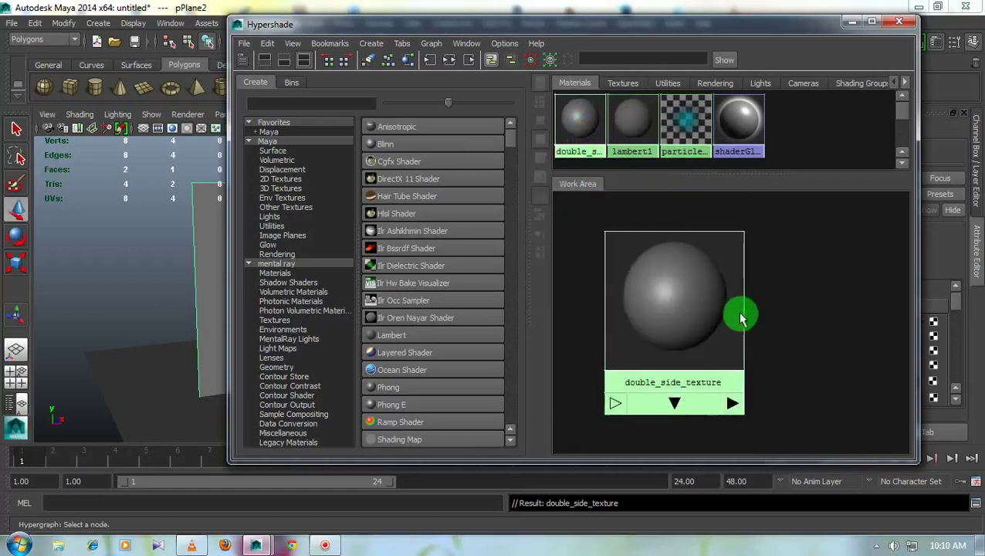
drag(699, 320, 822, 324)
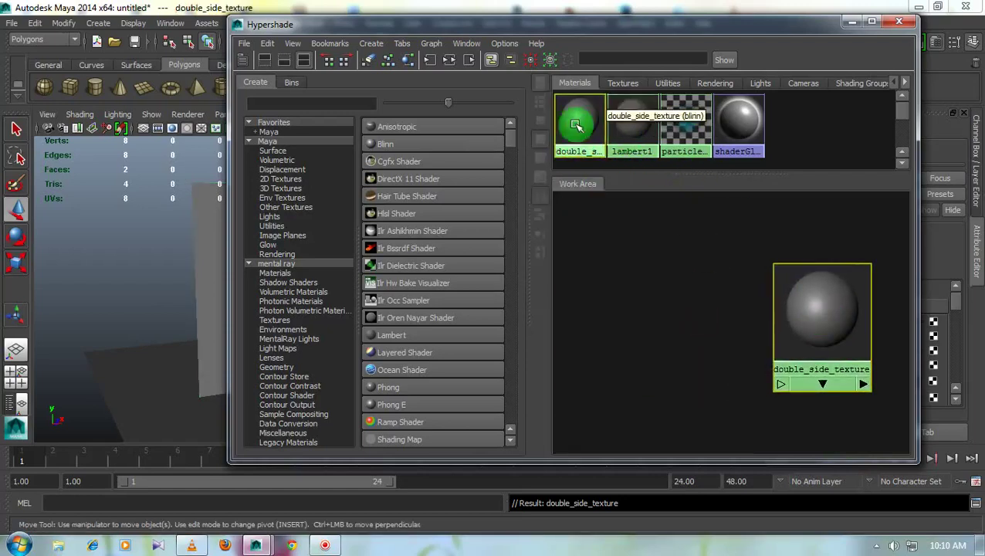
scroll(417, 299, down, 3)
scroll(417, 299, down, 3)
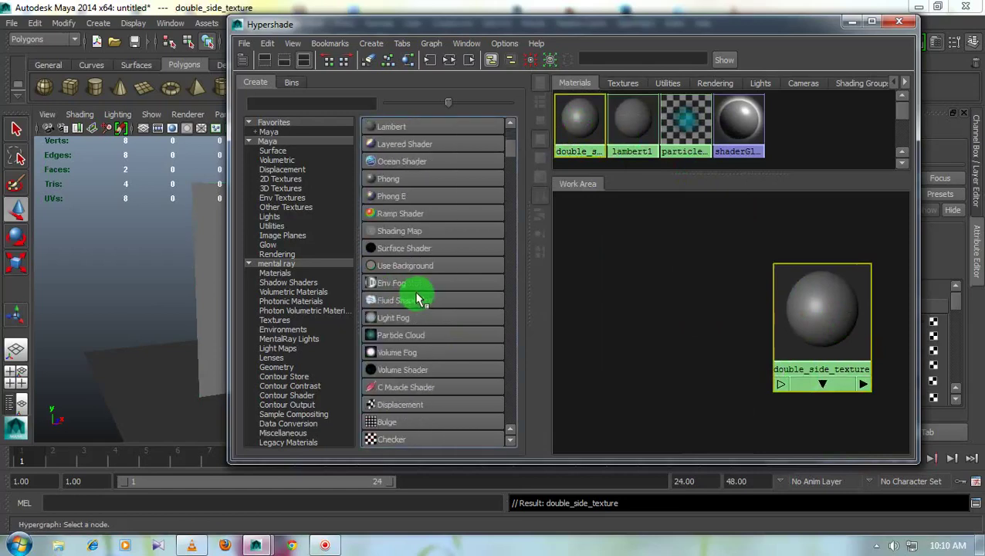
scroll(421, 301, down, 2)
scroll(436, 305, down, 2)
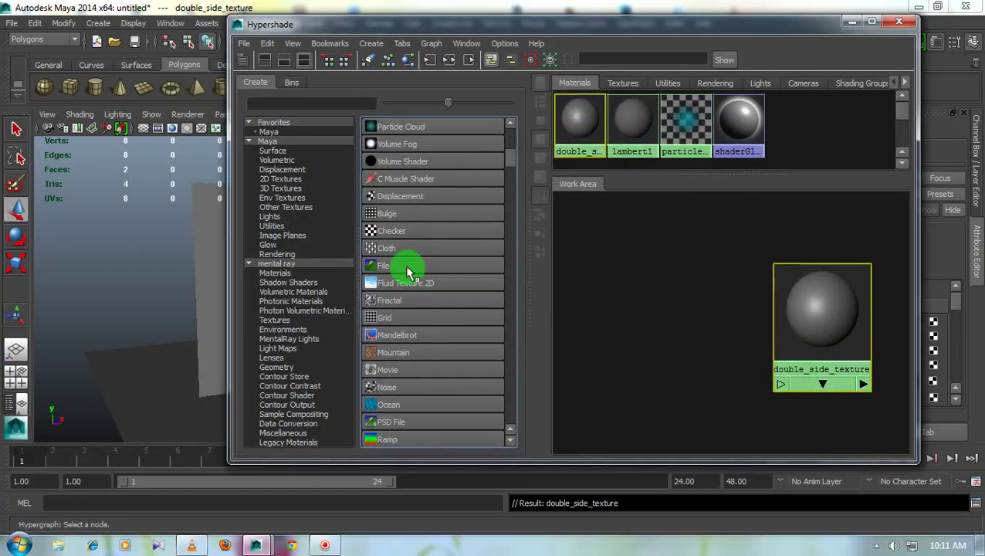
Create two File texture nodes, file3 and file4, and arrange them in the work area.
click(407, 265)
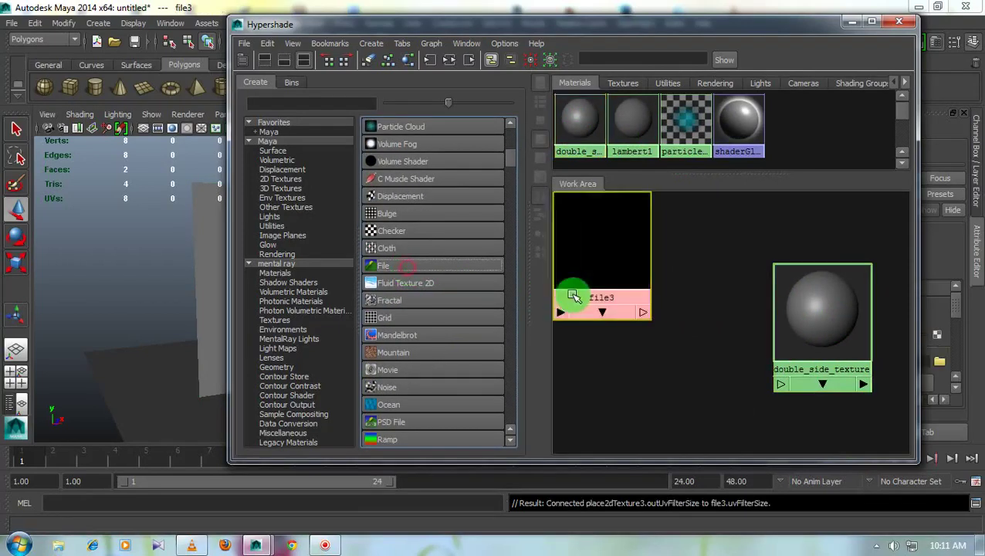
click(632, 280)
click(409, 266)
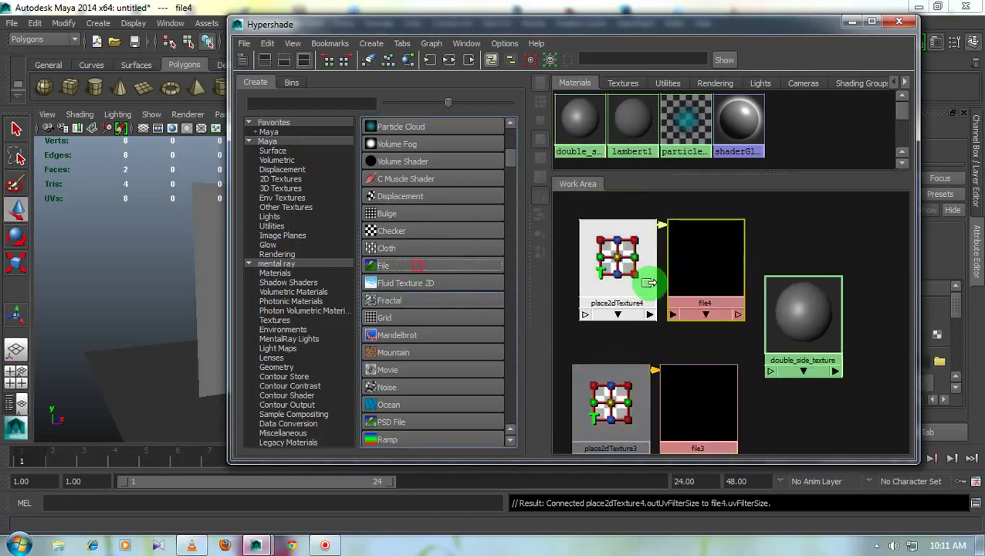
mouse_move(714, 301)
mouse_down()
mouse_move(627, 294)
mouse_move(726, 308)
mouse_move(859, 301)
mouse_up()
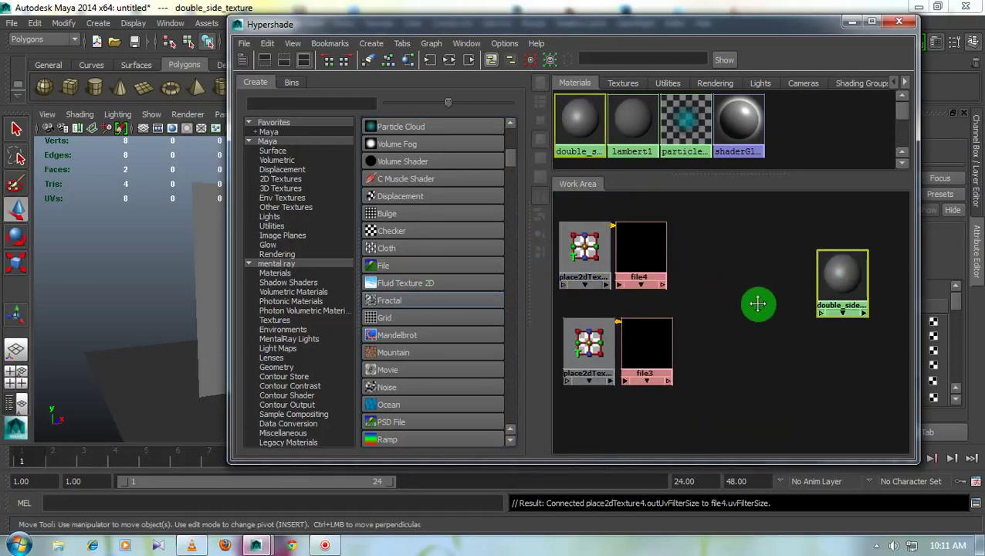
Search for 'con' and create a Condition node beside the material.
text(c)
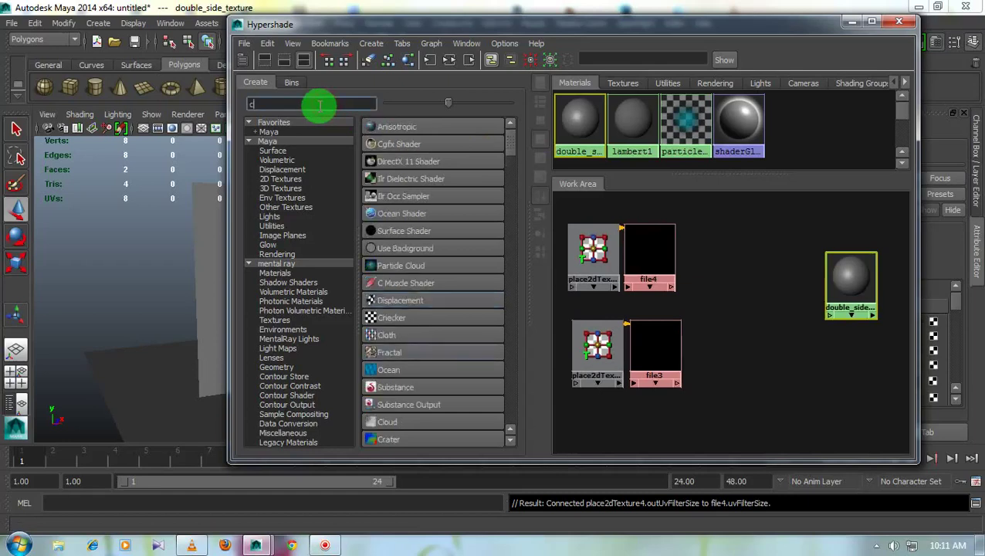
text(on)
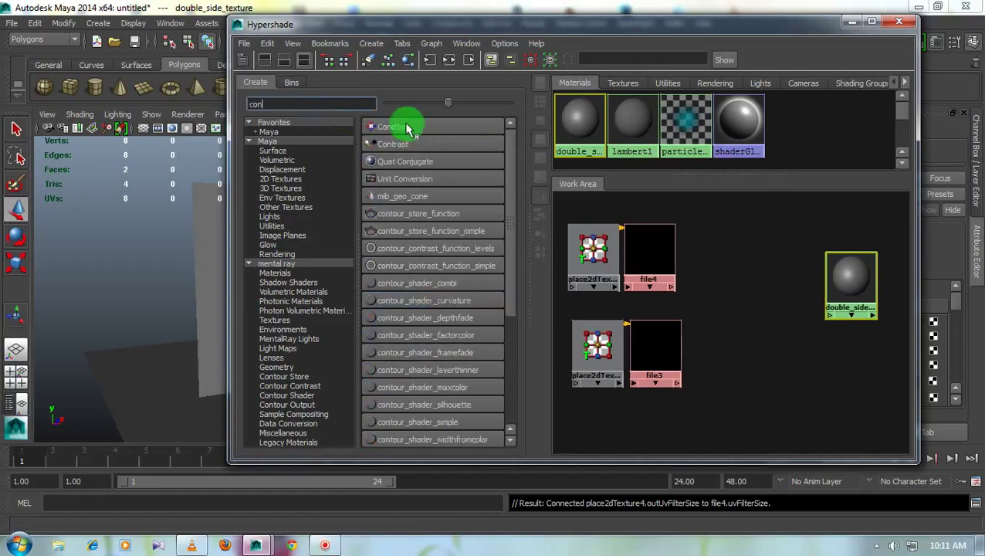
click(390, 127)
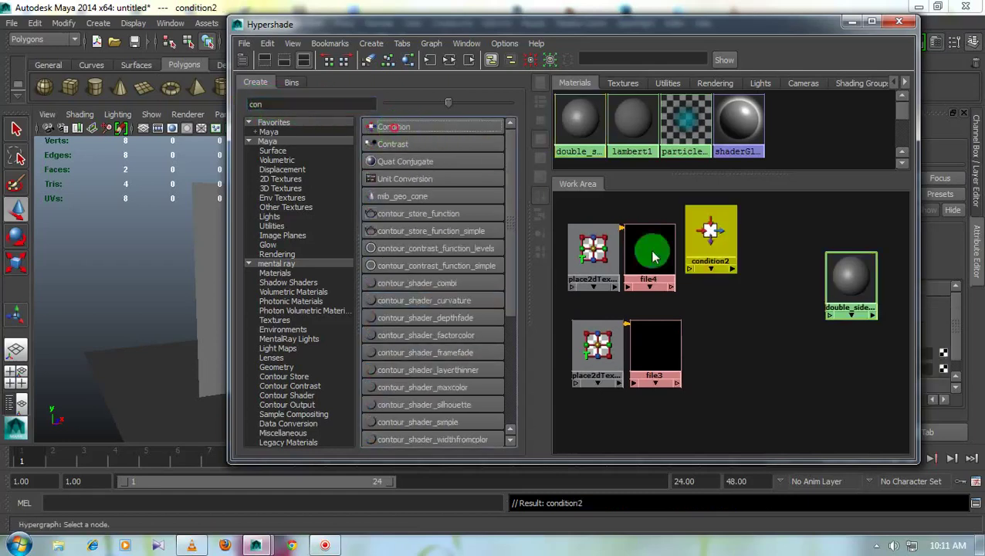
mouse_move(726, 236)
mouse_down()
mouse_move(761, 278)
mouse_move(784, 288)
mouse_up()
click(554, 250)
Create a Sampler Info node below the condition node, then drag file4 onto condition2.
double_click(309, 106)
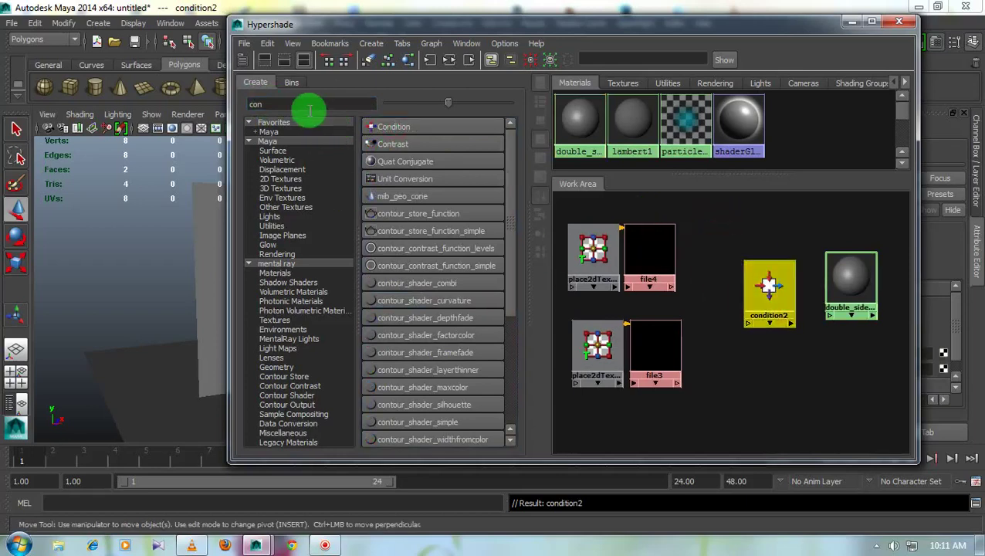
text(sam)
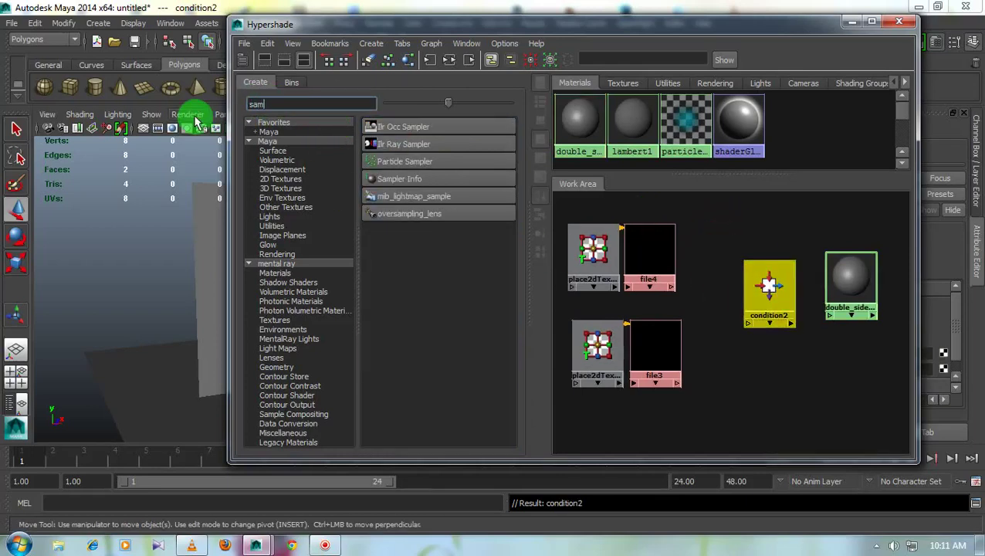
click(395, 178)
drag(715, 299, 762, 390)
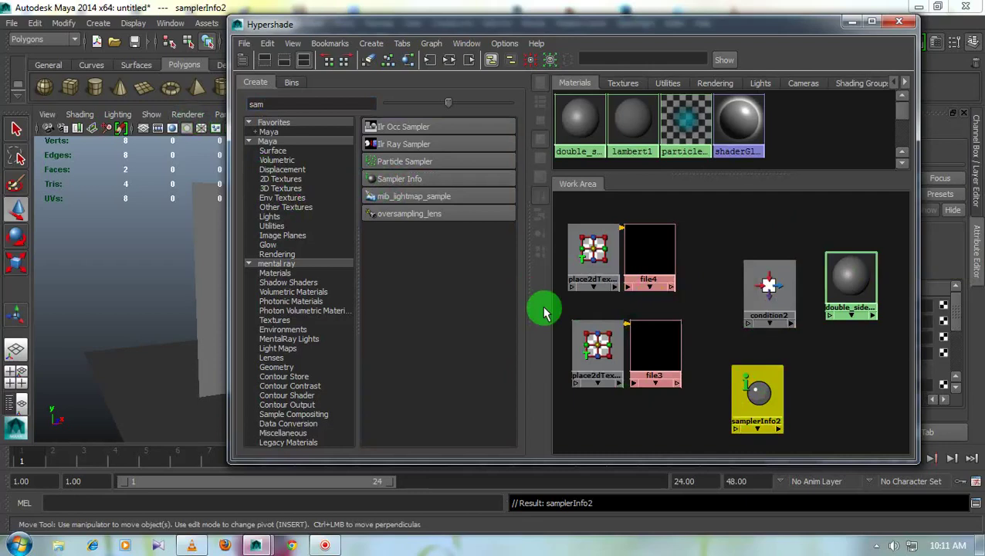
drag(764, 286, 749, 286)
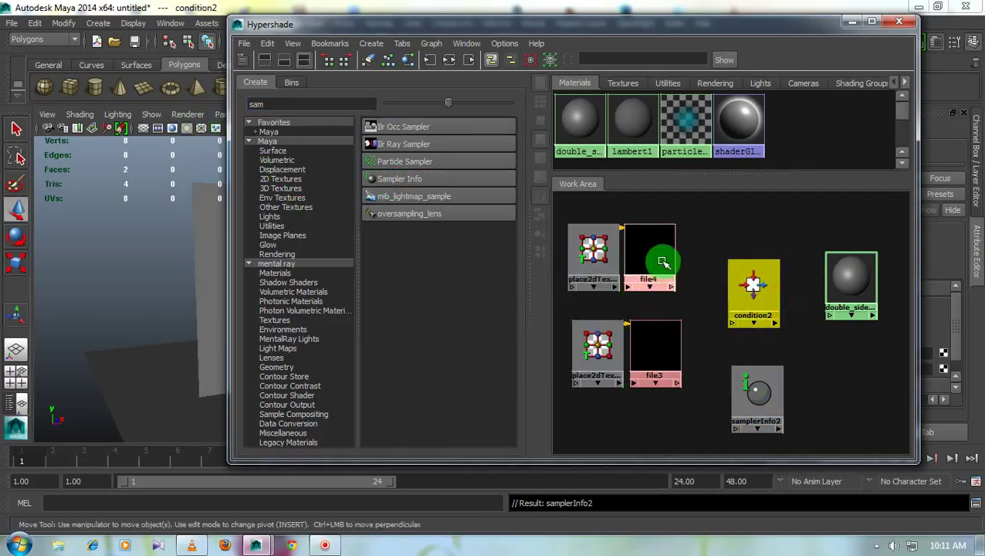
middle_drag(655, 255, 761, 302)
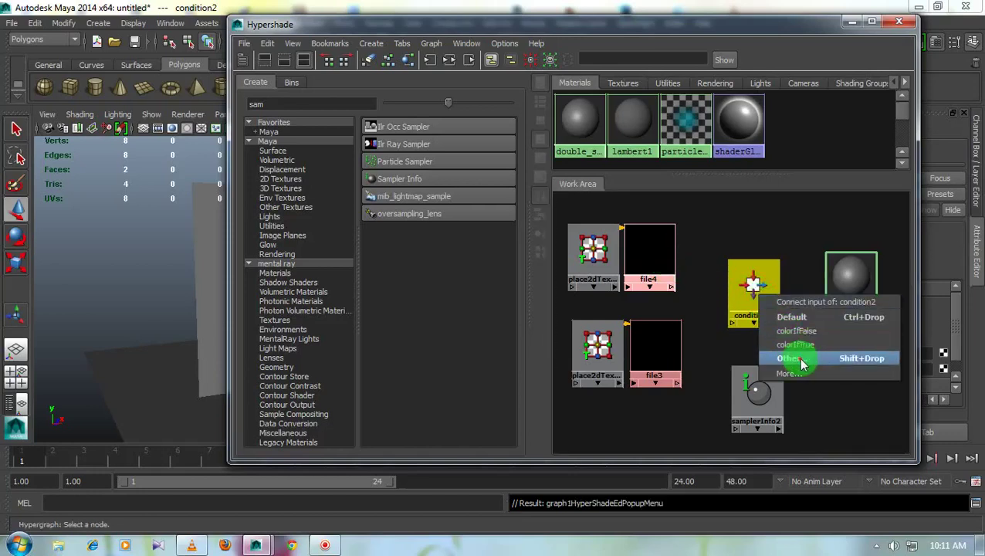
Connect file4's outColor to condition2's colorIfTrue in the Connection Editor.
click(803, 363)
drag(352, 92, 337, 30)
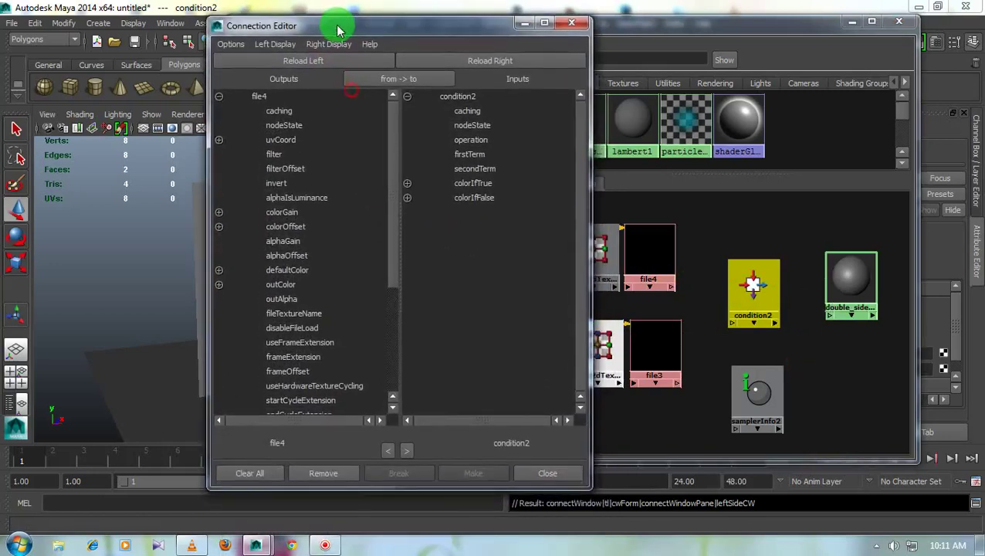
click(282, 285)
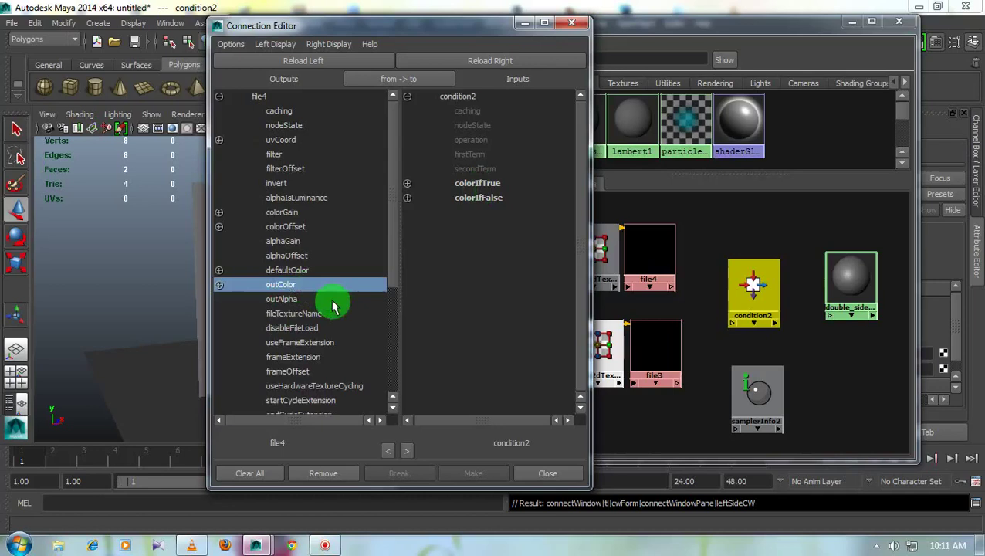
click(467, 186)
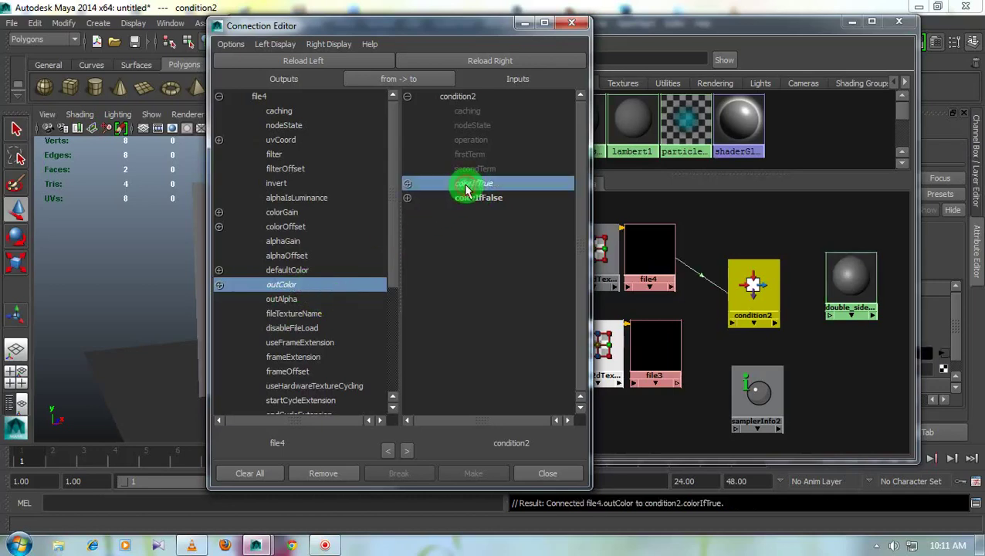
click(571, 23)
Drop file3 onto samplerInfo2, then close the Connection Editor without linking them.
middle_drag(605, 281, 768, 391)
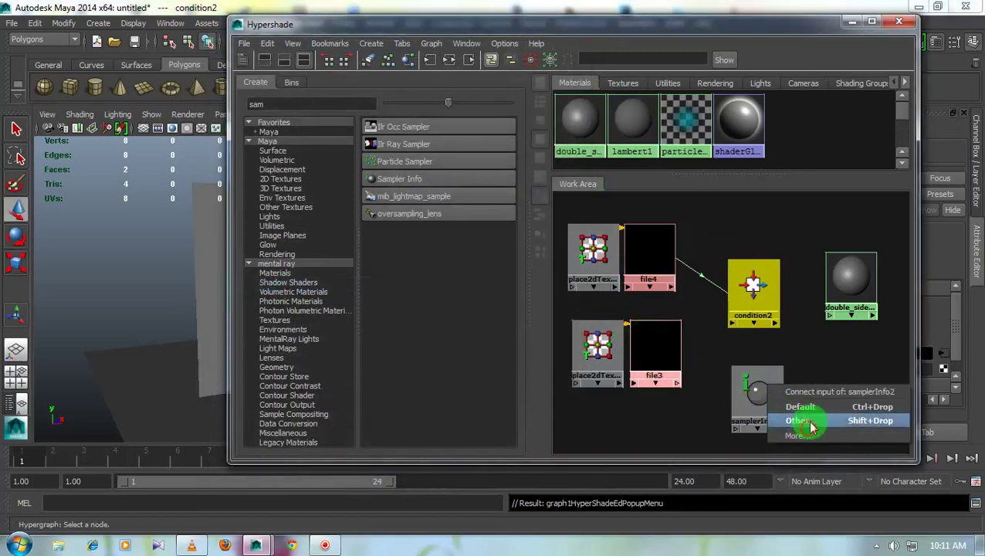
click(803, 421)
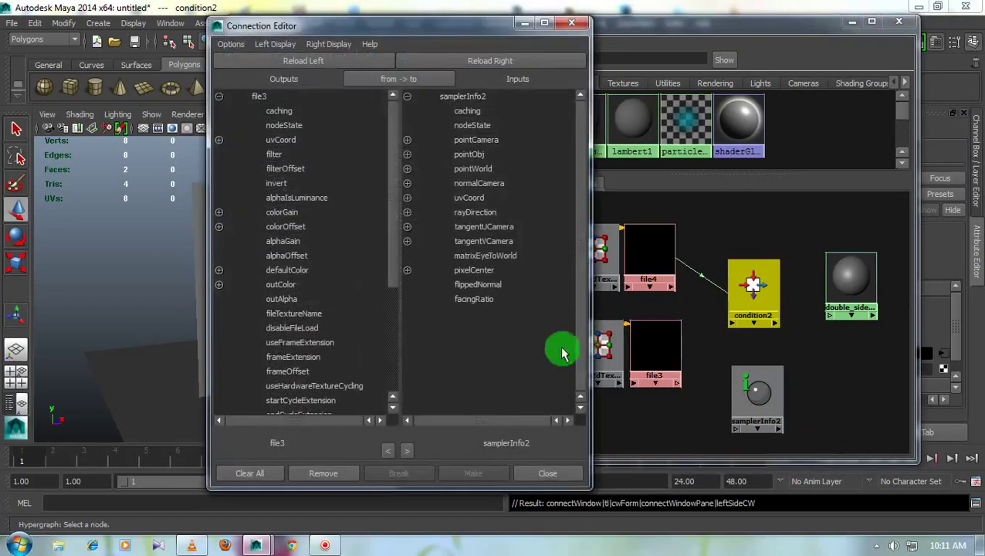
click(280, 284)
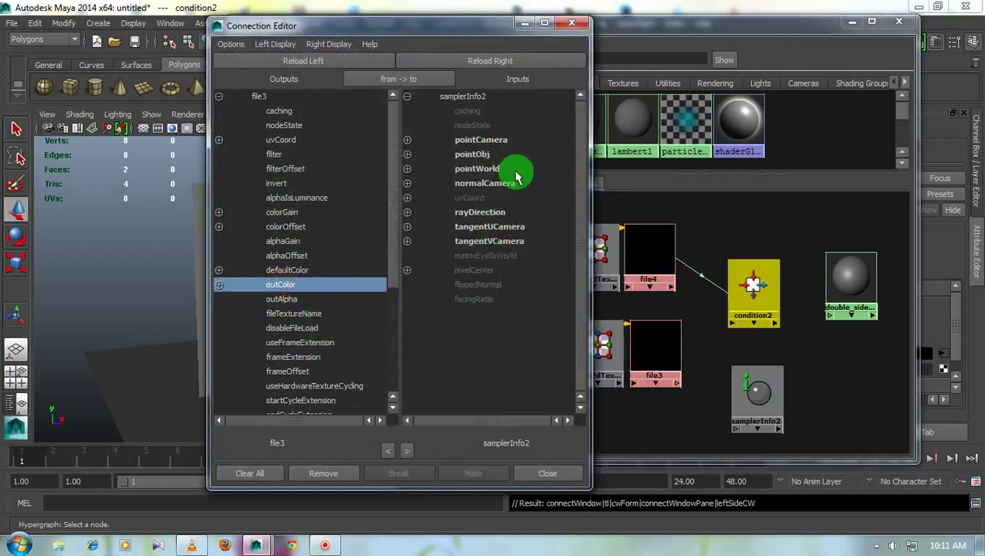
click(573, 22)
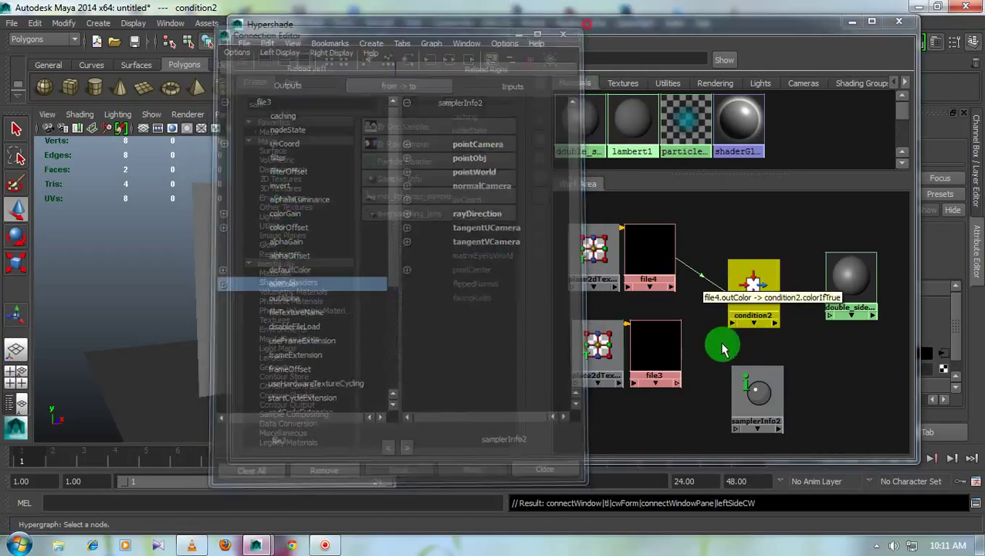
Connect file3's outColor to condition2's colorIfFalse, then drag samplerInfo2 onto condition2.
middle_drag(670, 359, 753, 286)
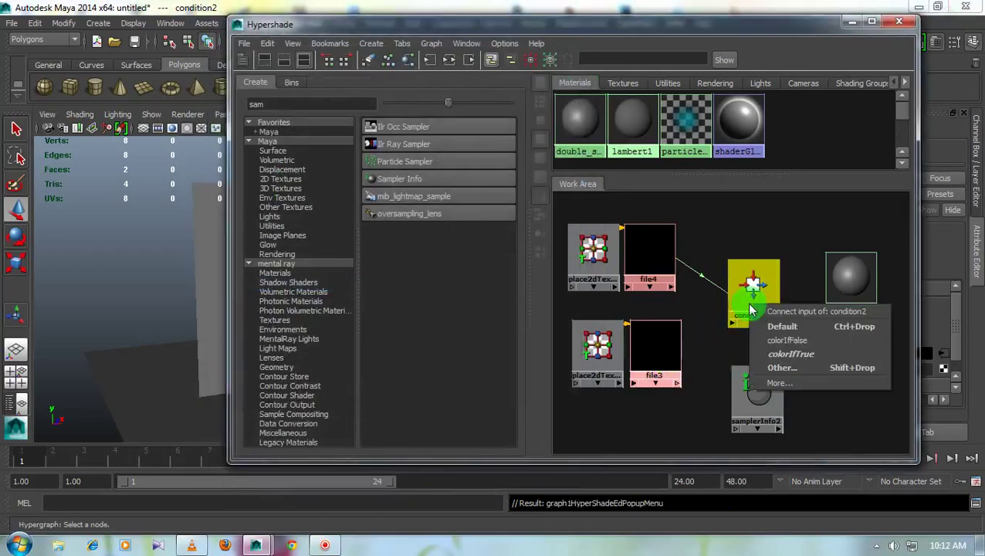
click(782, 368)
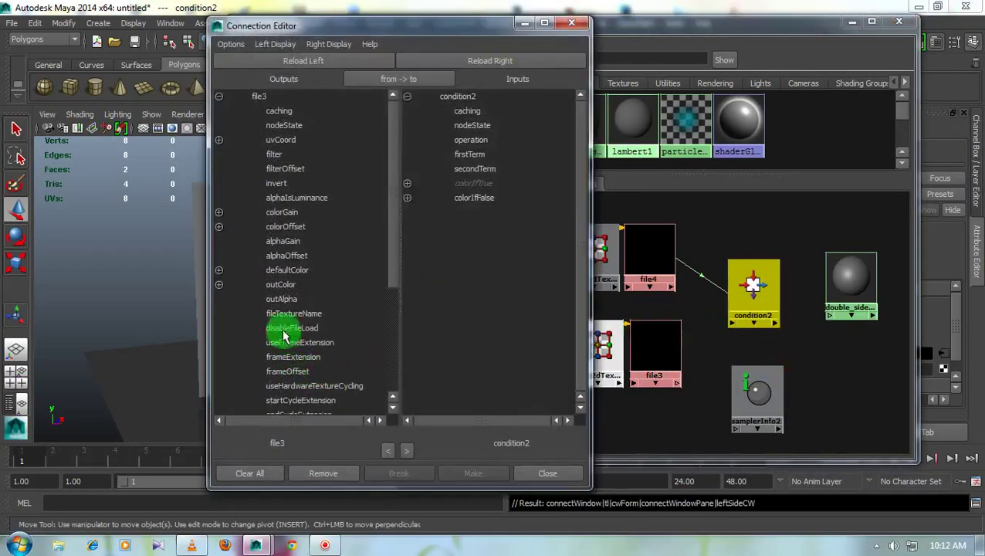
click(282, 286)
click(487, 198)
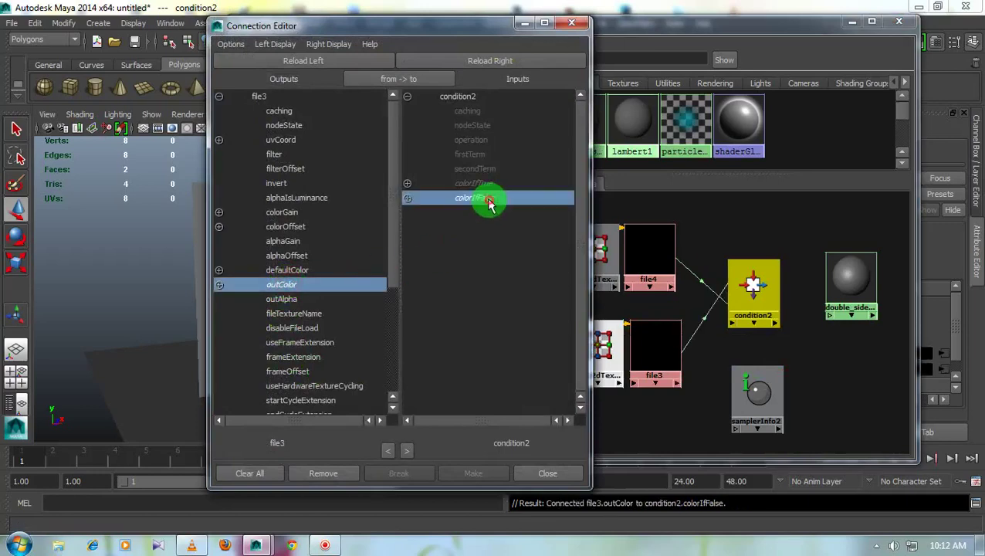
click(547, 473)
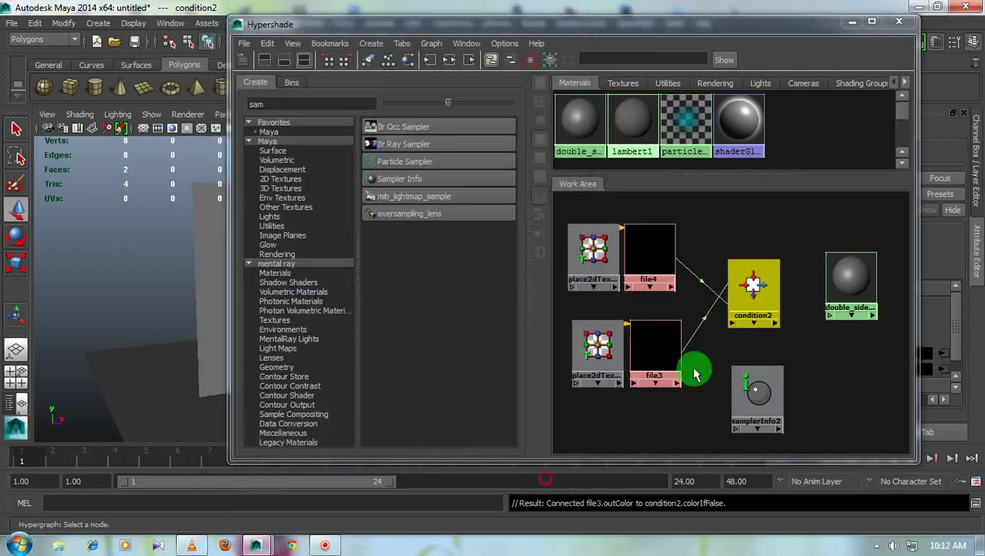
drag(733, 395, 720, 392)
middle_drag(742, 392, 765, 330)
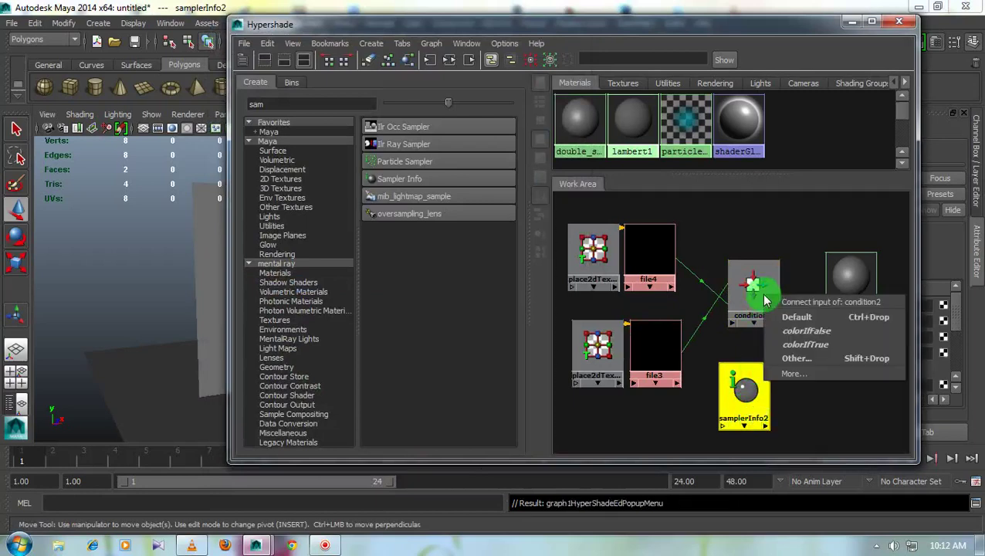
Connect samplerInfo2's flippedNormal to condition2's firstTerm.
click(795, 358)
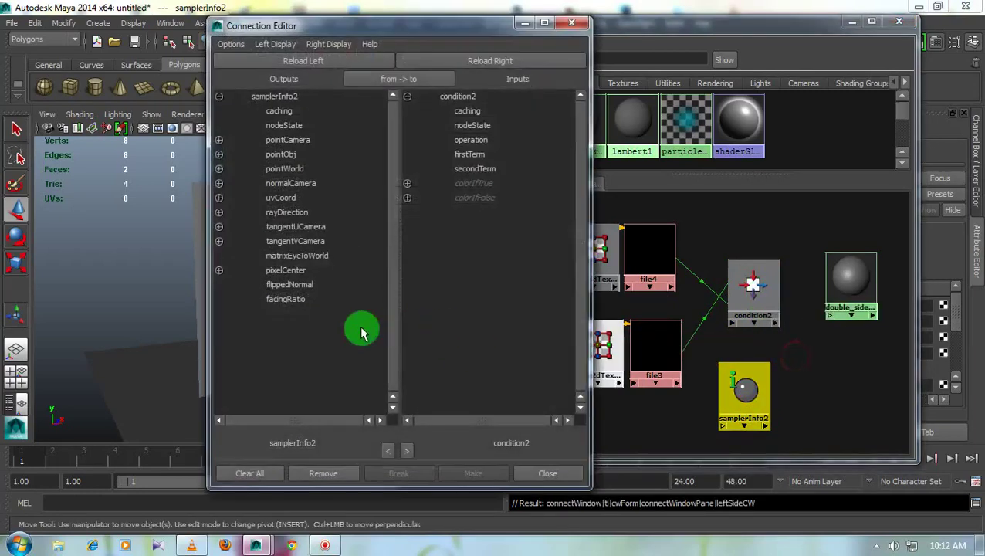
click(292, 285)
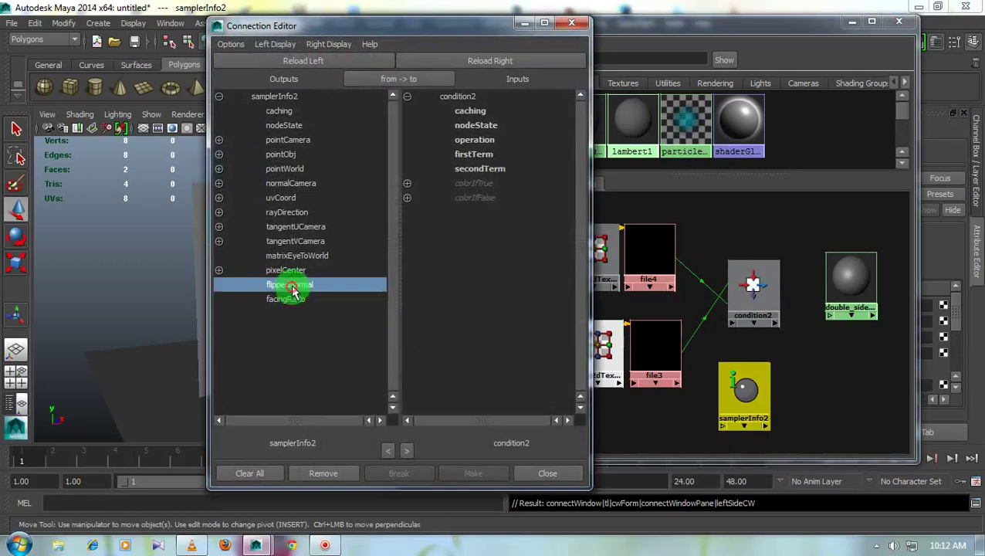
click(484, 159)
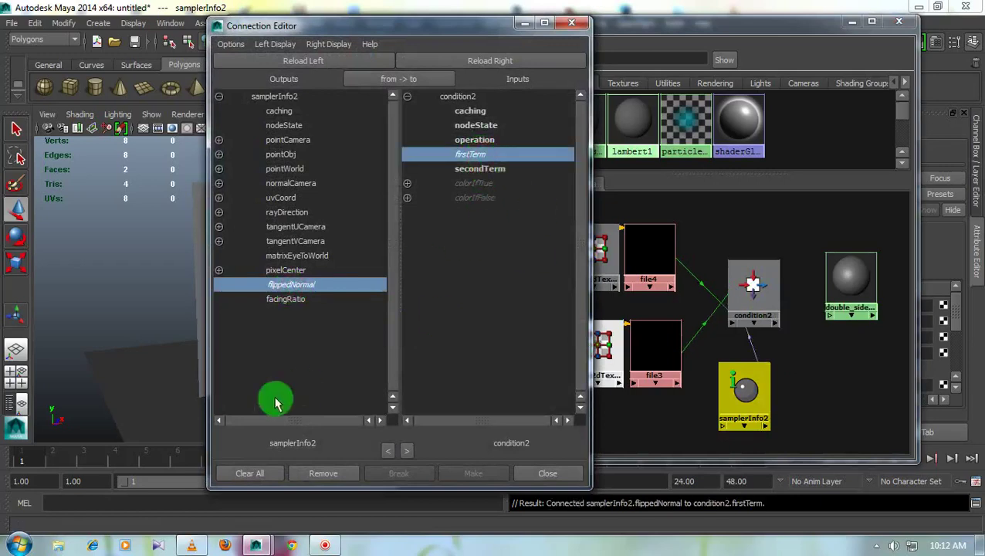
click(547, 473)
Connect condition2's outColor to the double_side_texture material's color.
click(745, 320)
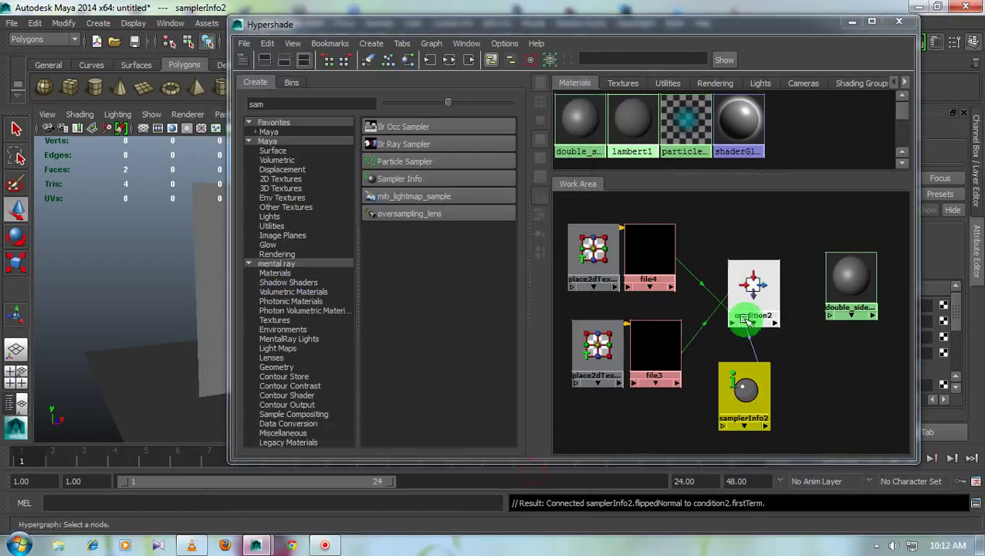
mouse_move(756, 289)
middle_down()
mouse_move(837, 288)
mouse_move(764, 297)
mouse_move(749, 272)
mouse_move(782, 335)
mouse_move(711, 319)
mouse_move(789, 308)
mouse_move(750, 264)
mouse_move(837, 287)
middle_up()
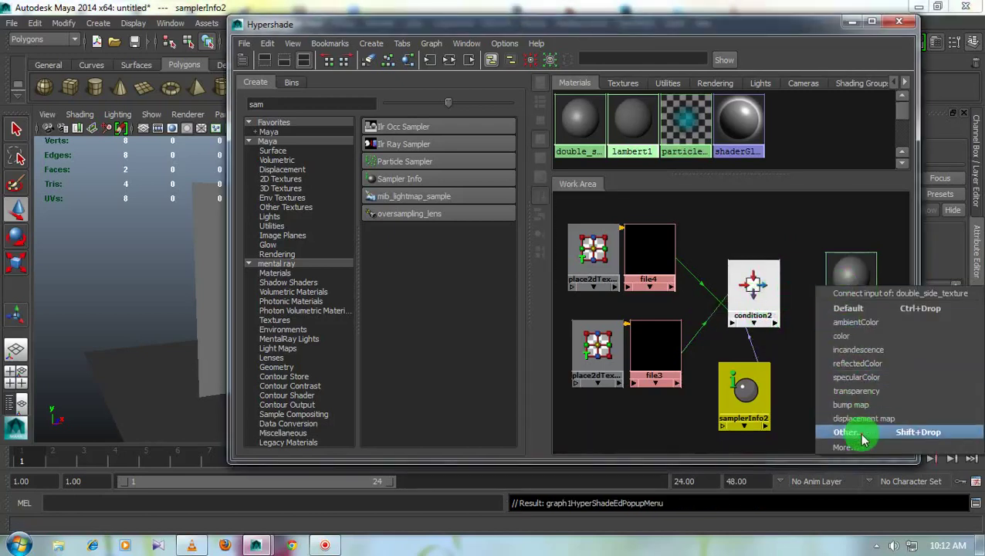
click(862, 431)
click(281, 212)
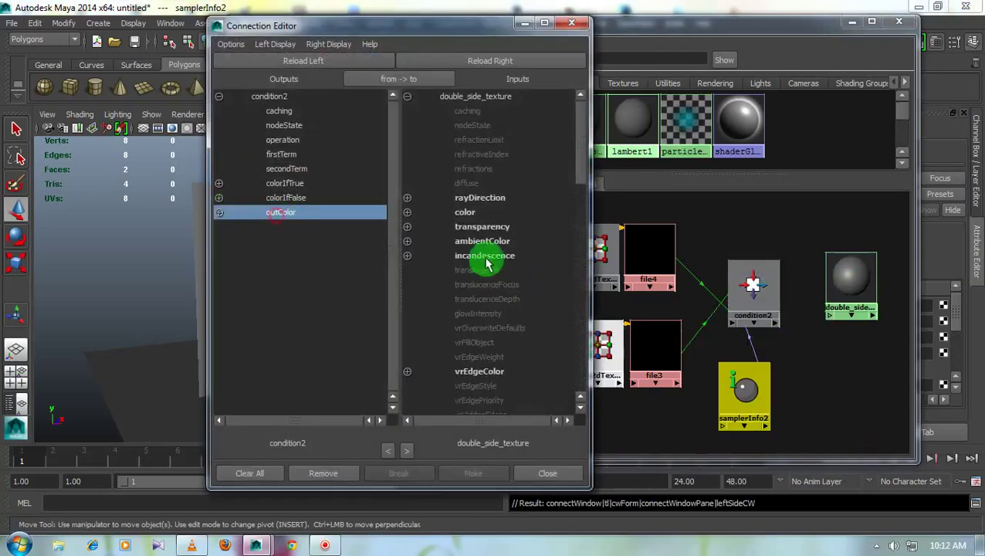
click(473, 213)
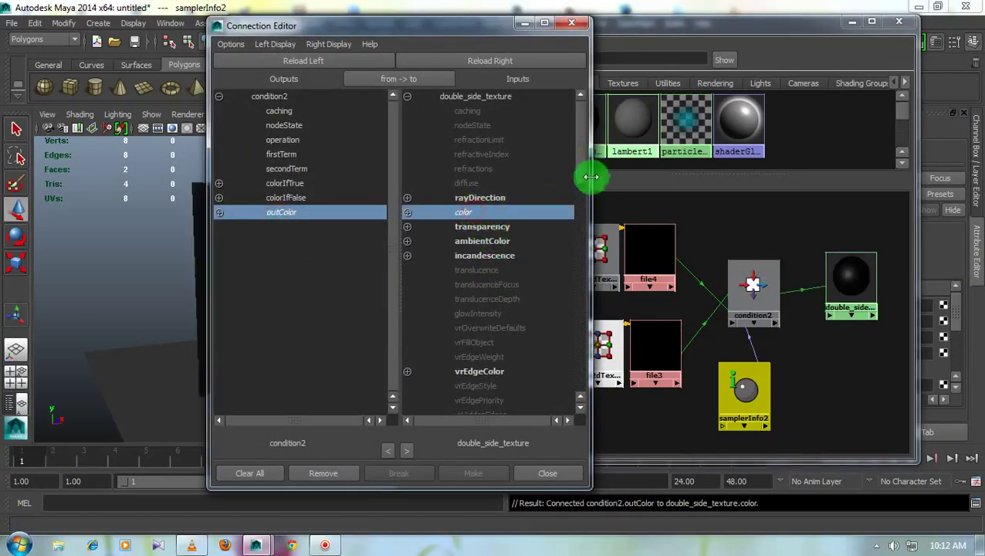
click(572, 23)
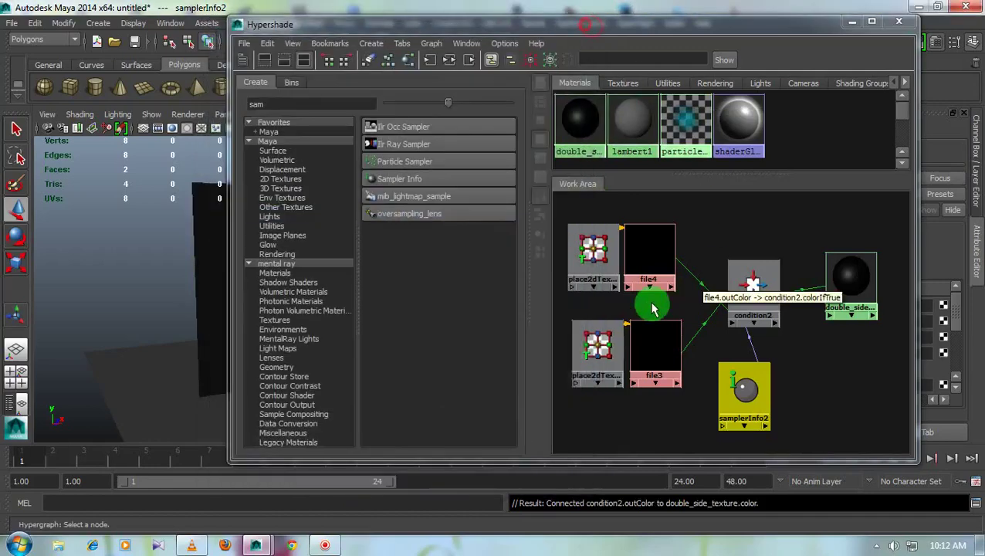
drag(638, 26, 441, 23)
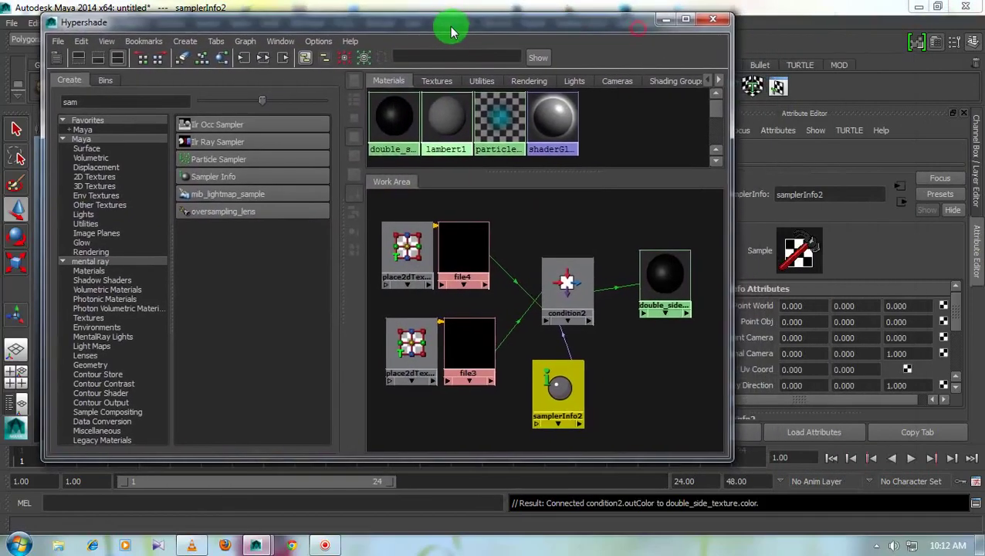
Load animation and visulization-poresh.JPG as file4's image.
click(450, 255)
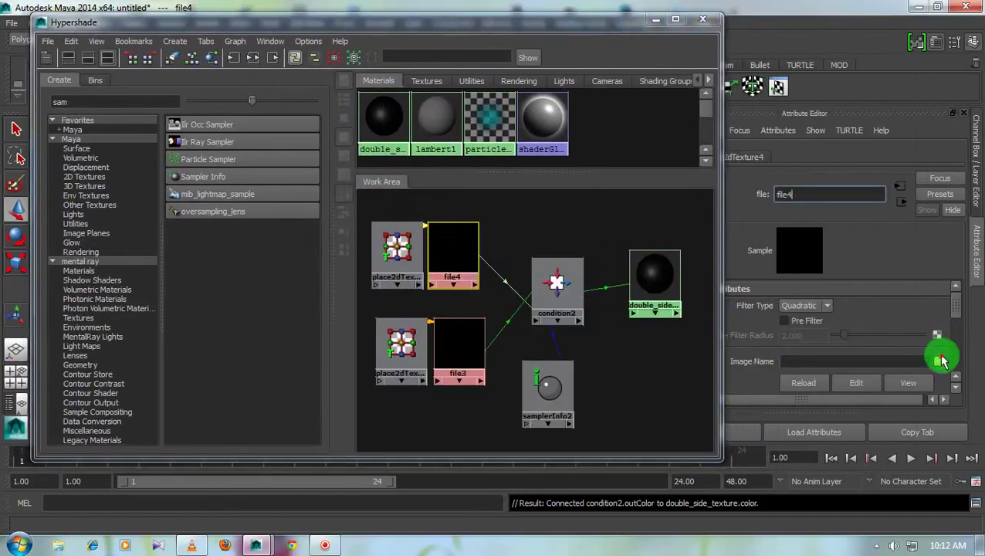
click(940, 360)
click(249, 149)
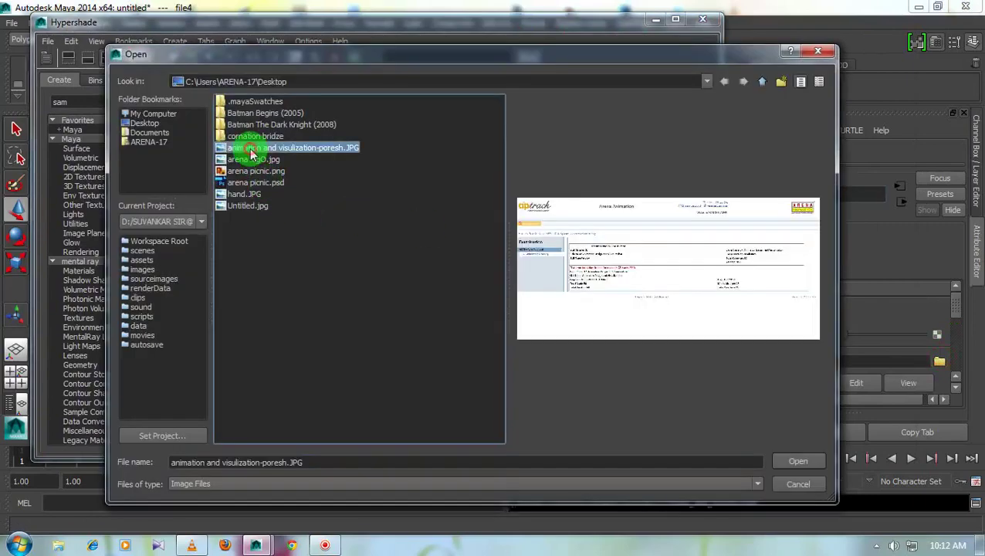
click(795, 462)
Load Untitled.jpg as file3's image and close the Hypershade.
click(462, 345)
click(940, 360)
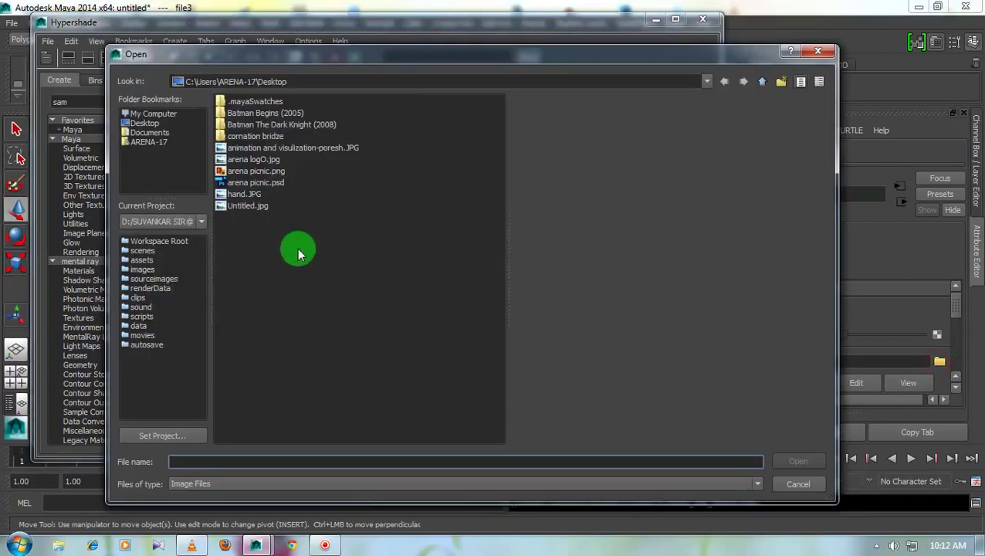
click(247, 206)
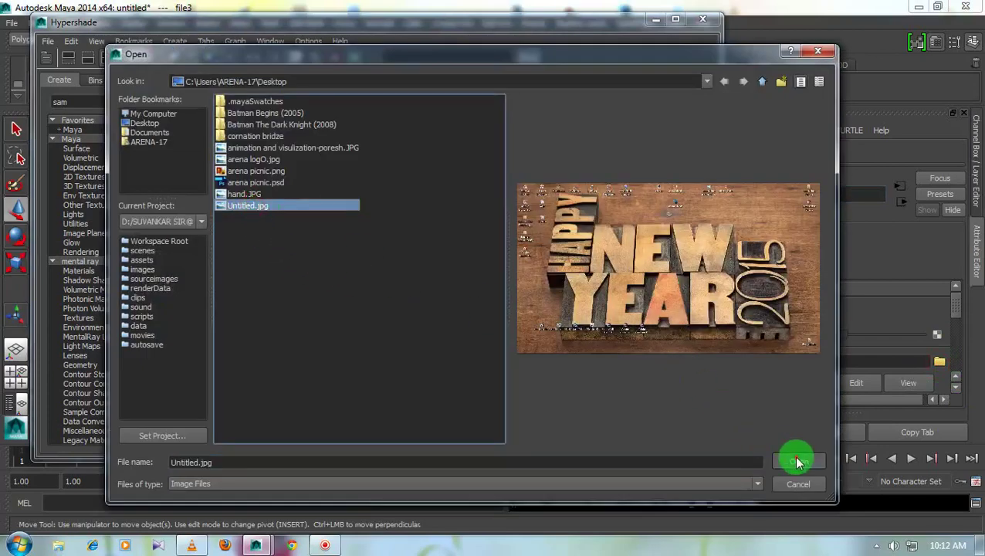
click(797, 461)
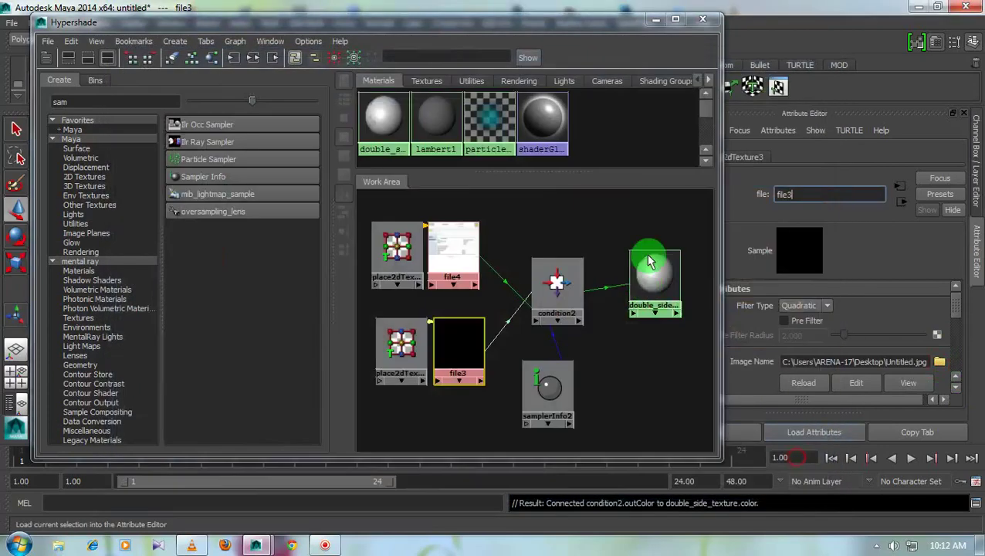
click(704, 20)
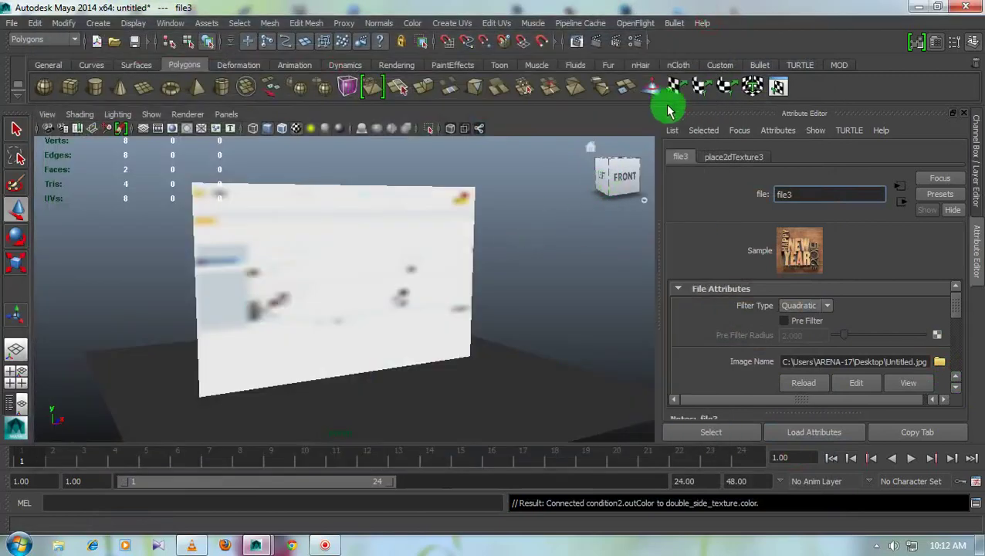
Render the plane's front, orbit to its back and re-render, then close Render View.
click(600, 50)
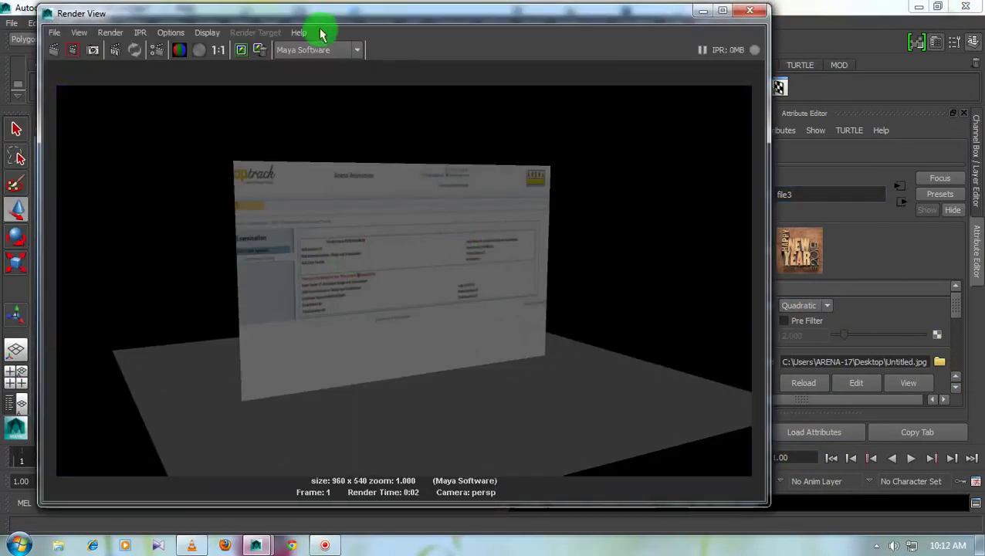
drag(393, 24, 620, 20)
alt+drag(202, 259, 423, 264)
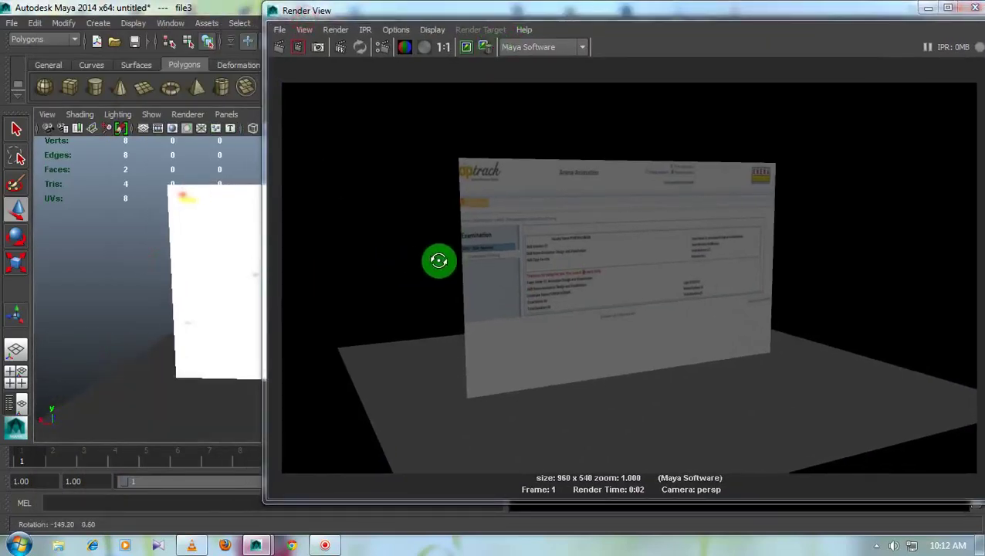
click(279, 47)
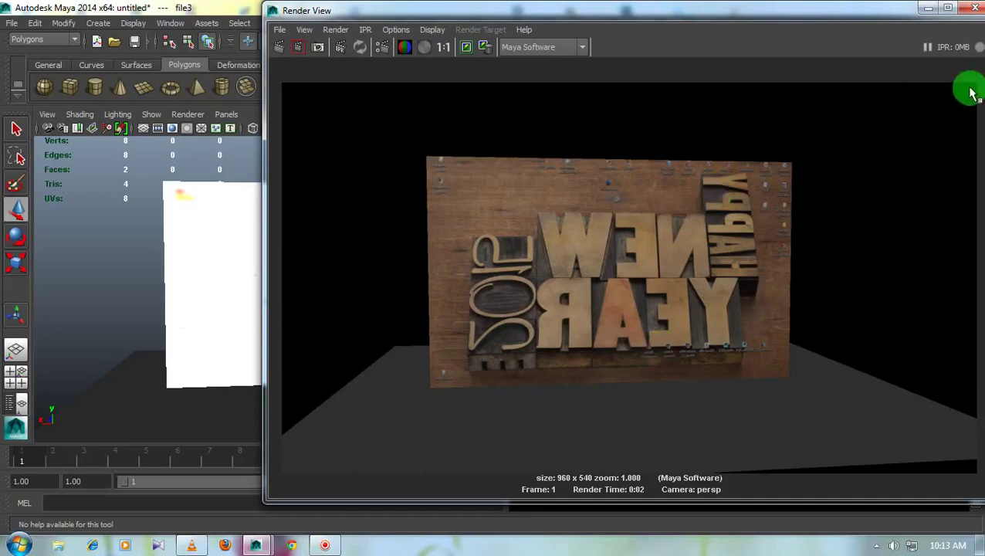
click(976, 8)
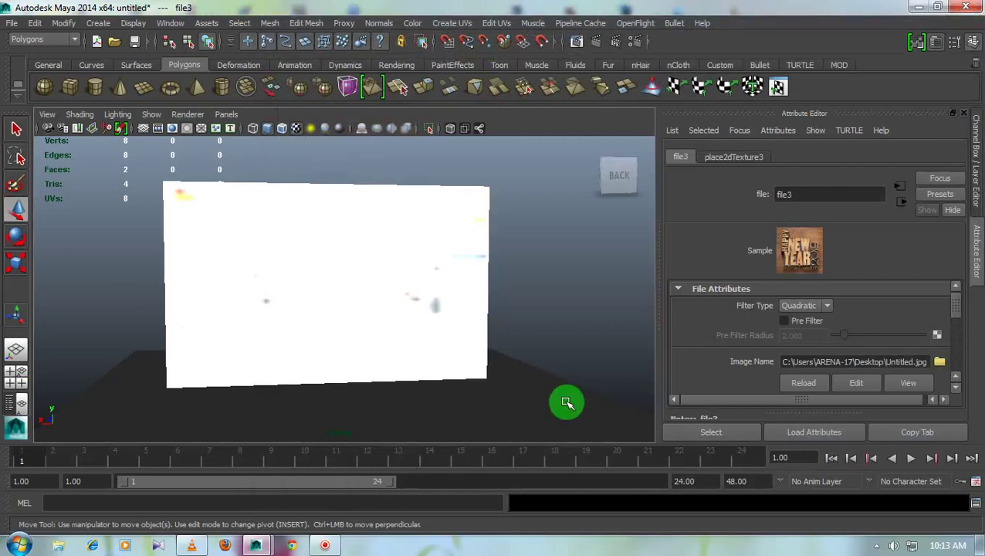